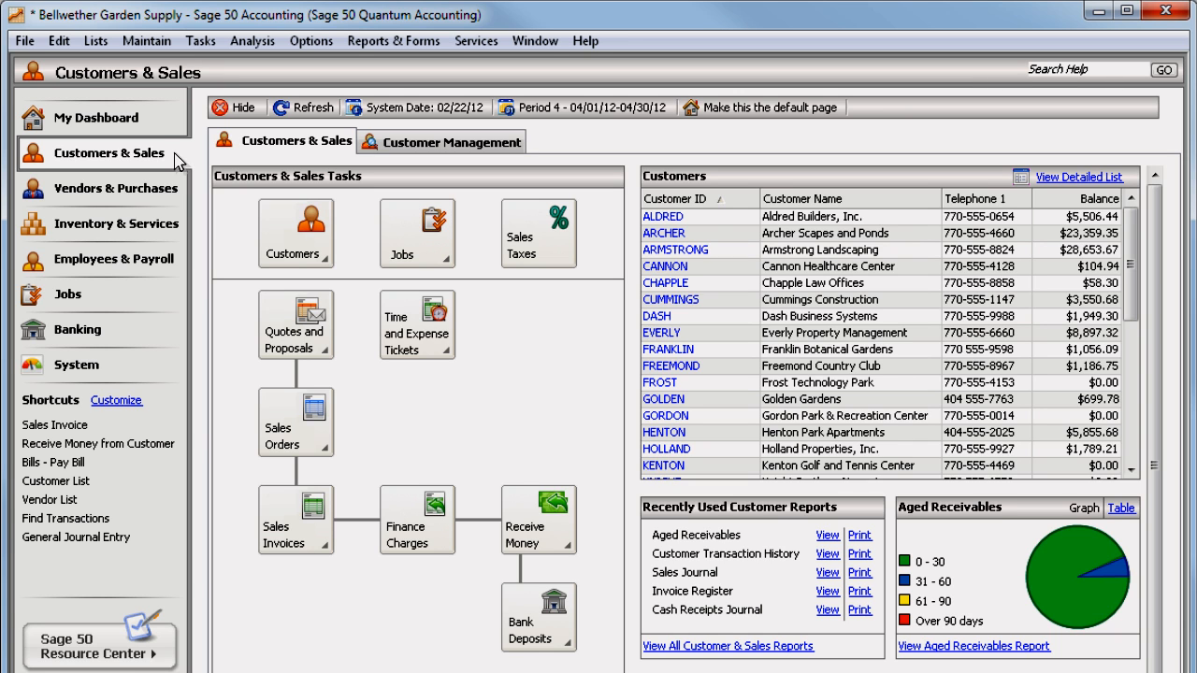
Open the Automatic Backup dialog from the File menu.
left_click(25, 40)
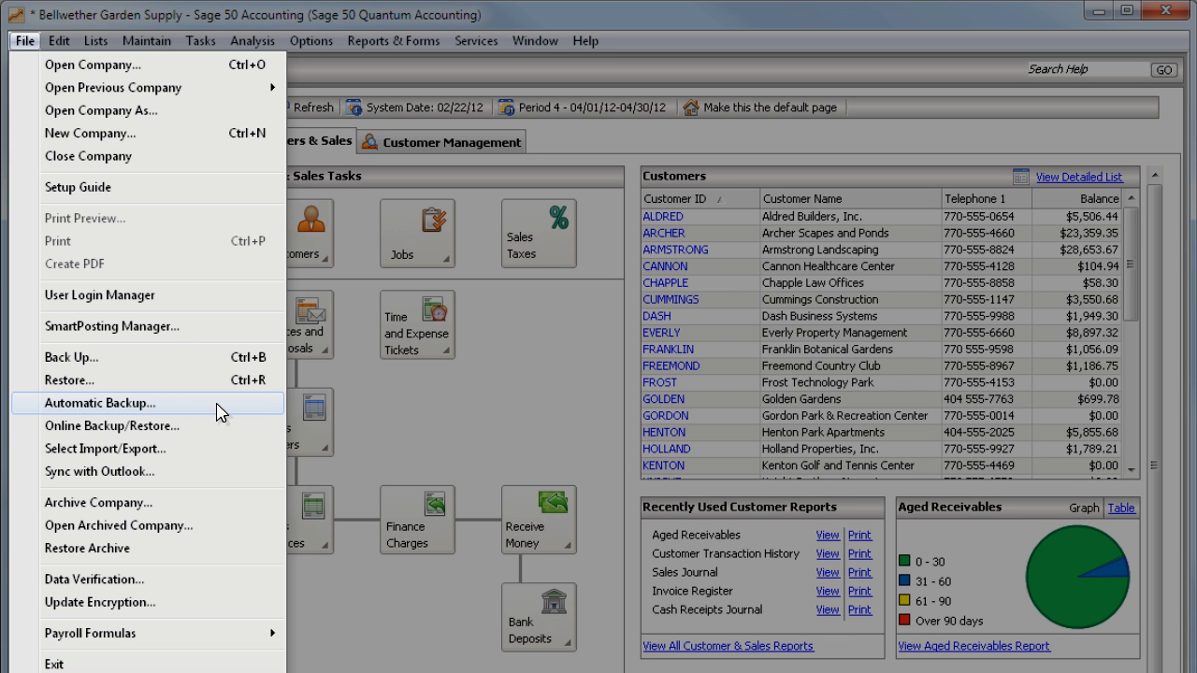
left_click(220, 405)
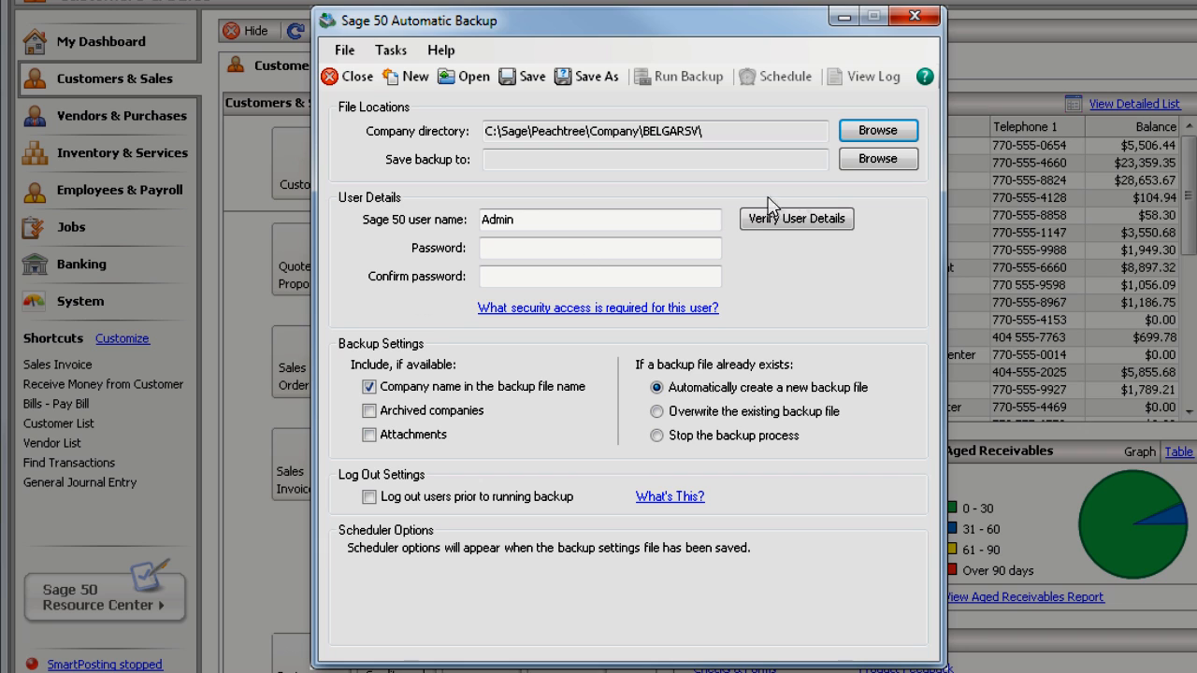
Set the backup destination to the Sage50_backups folder under Documents.
left_click(877, 158)
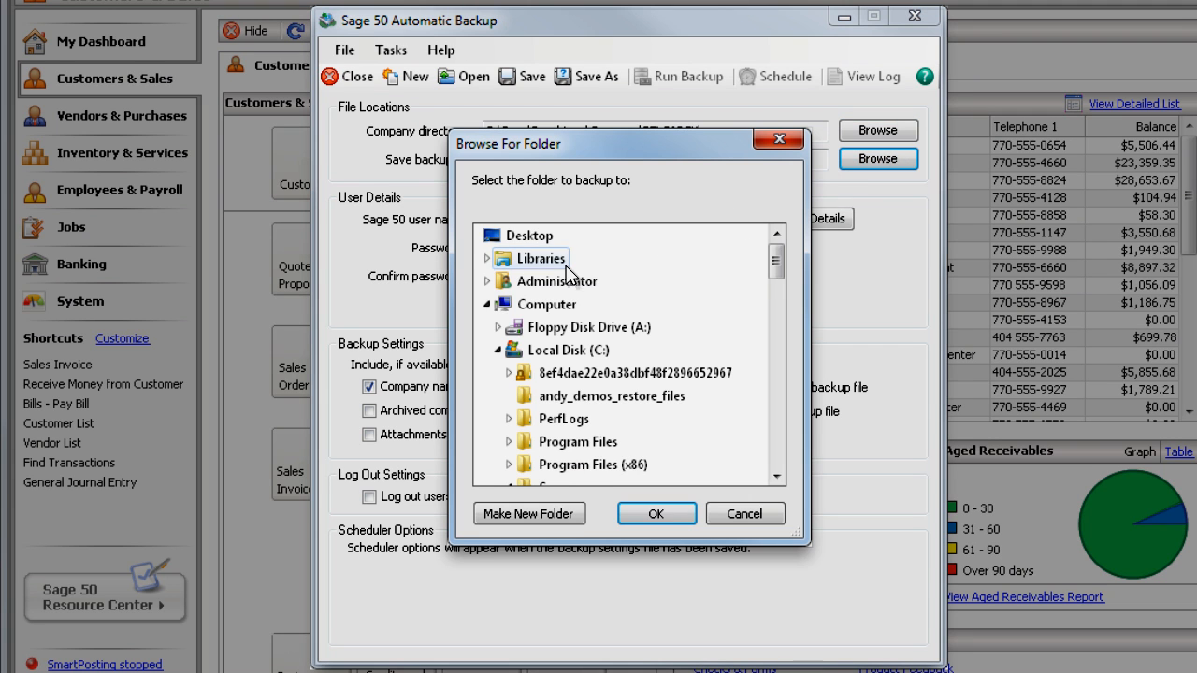
double_click(540, 259)
double_click(572, 280)
left_click(596, 441)
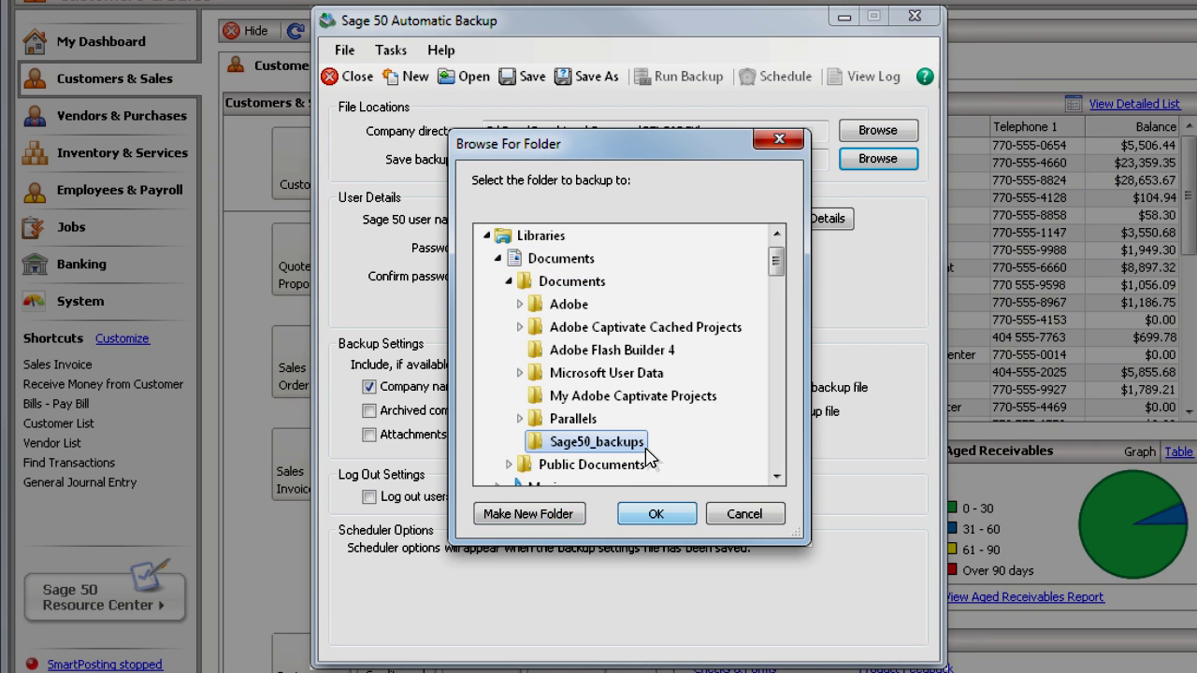
left_click(656, 514)
Enter and verify the Admin user credentials and include attachments in the backup.
left_click(599, 219)
type("Admin")
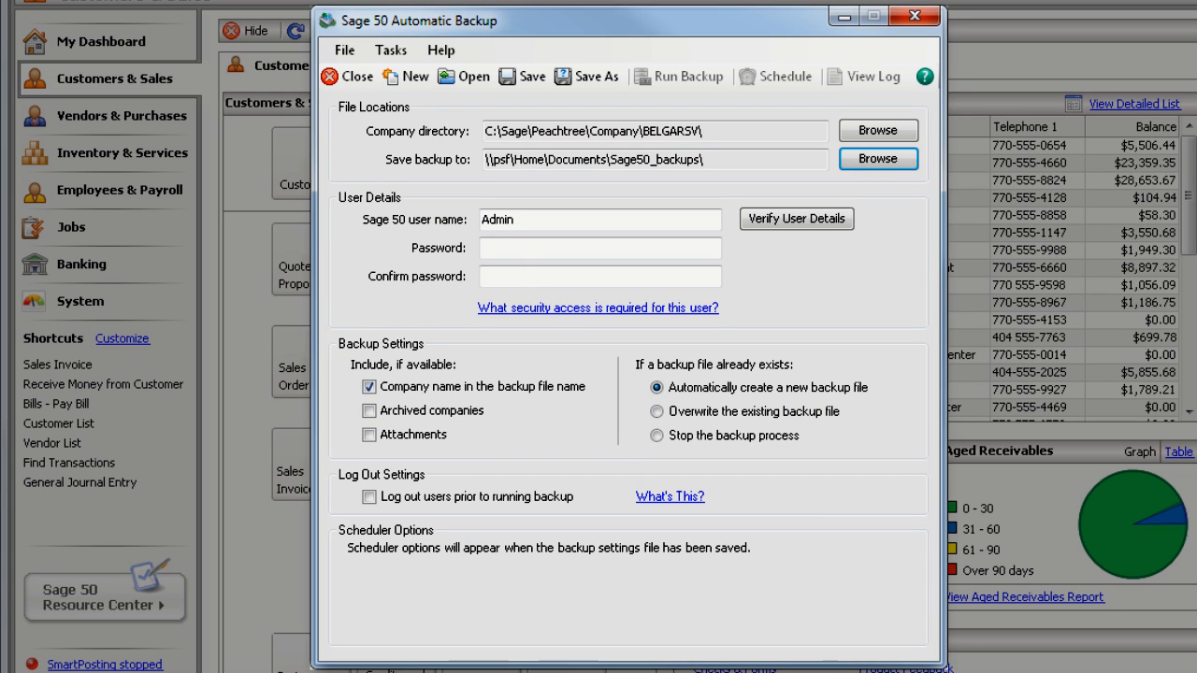
key("Tab")
type("********")
key("Tab")
type("********")
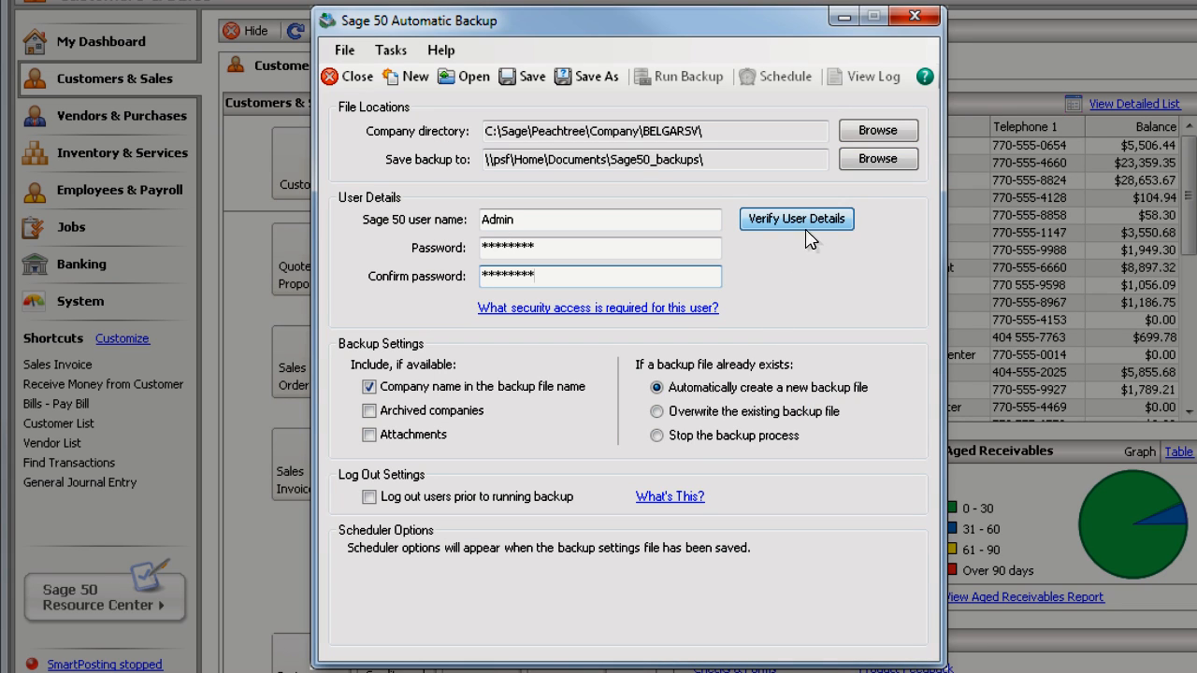
left_click(797, 219)
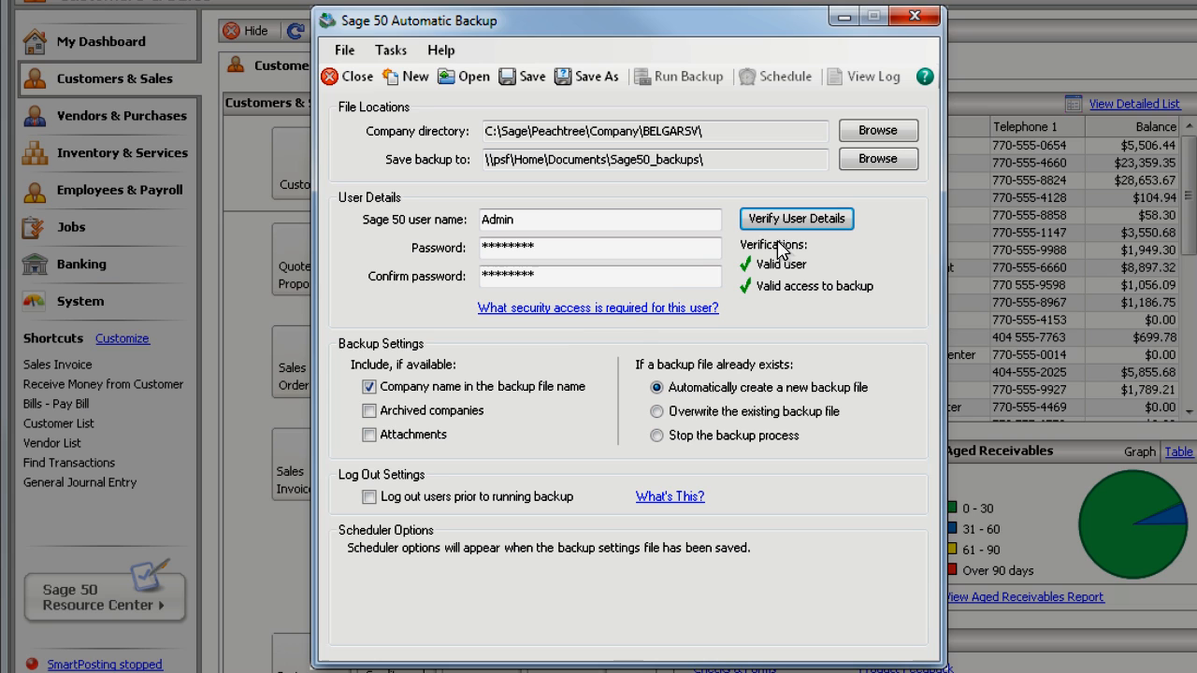
left_click(369, 435)
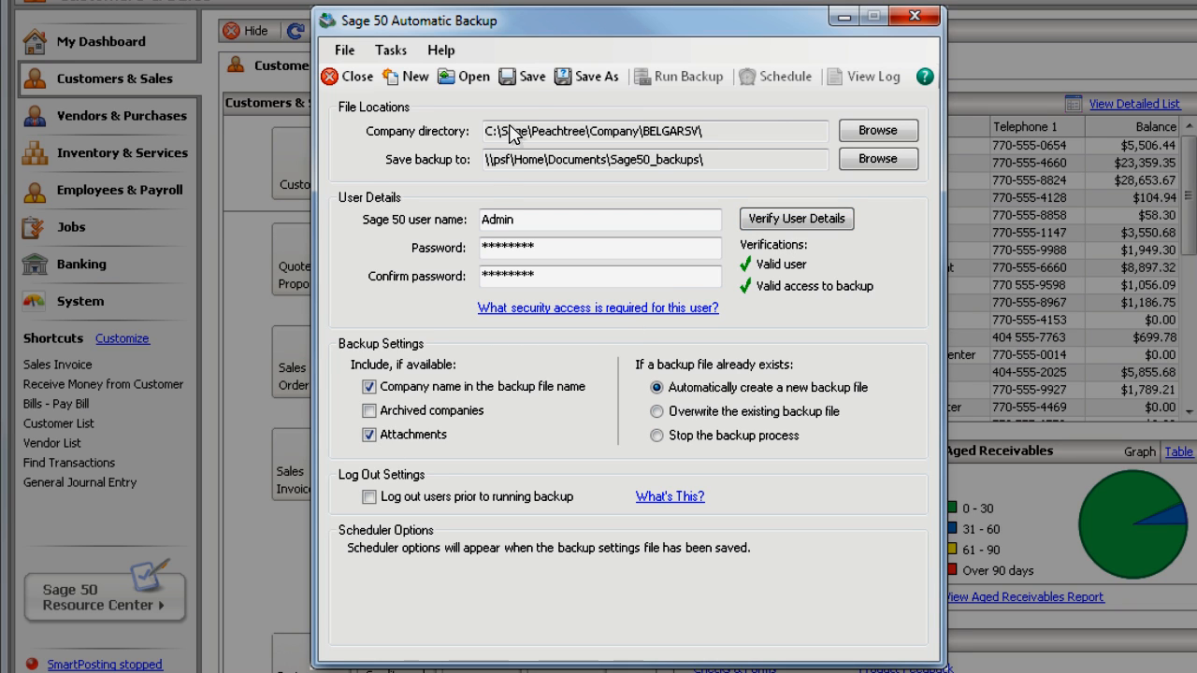
Save the backup settings as bellwether_backup_settings.ptc.
left_click(523, 76)
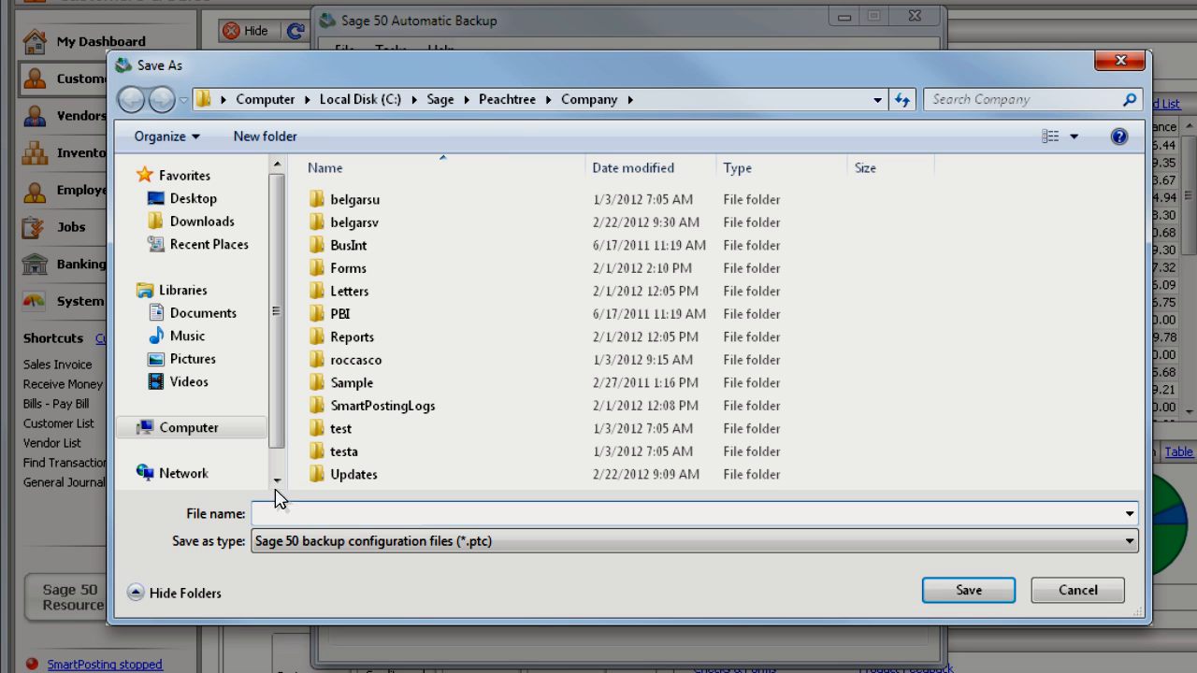
type("bellwether_backup_settings")
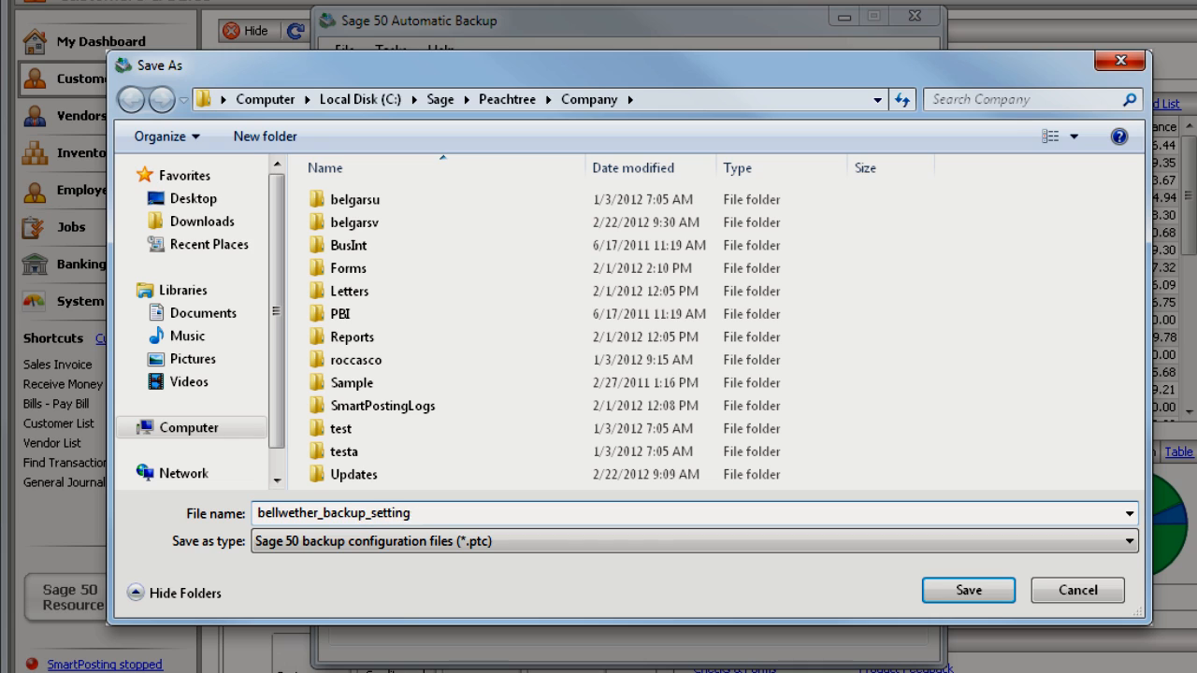
left_click(968, 591)
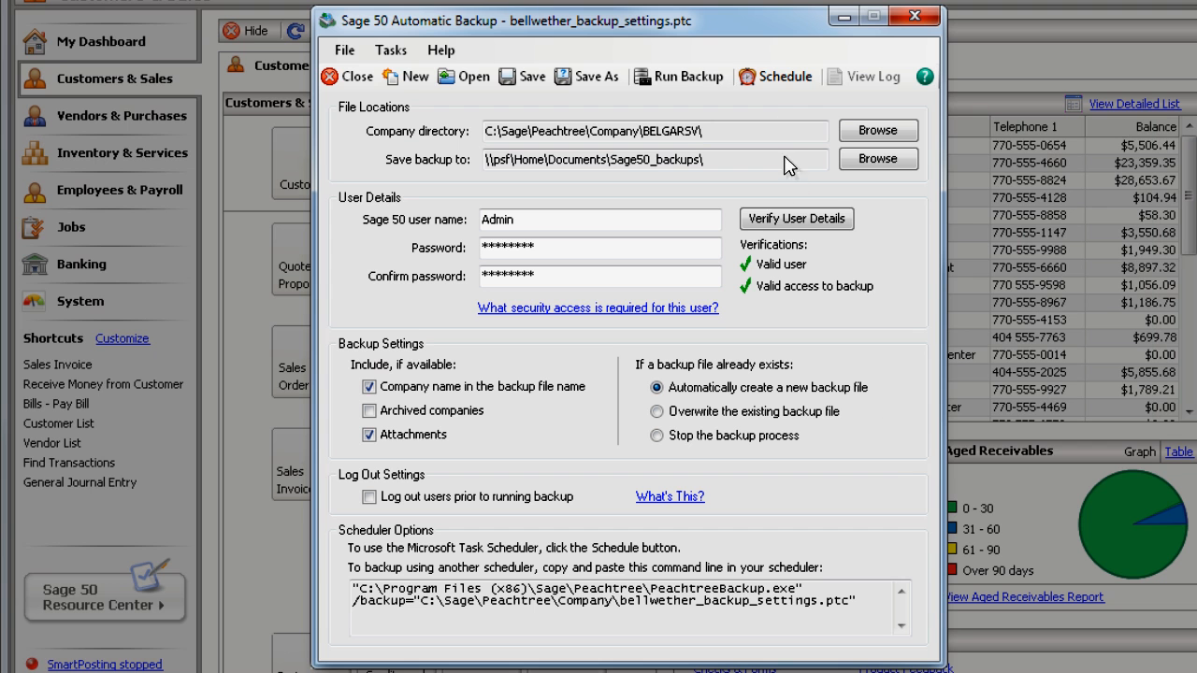
Schedule the backup to run daily at 1:34 AM starting 2/22/2012.
left_click(758, 75)
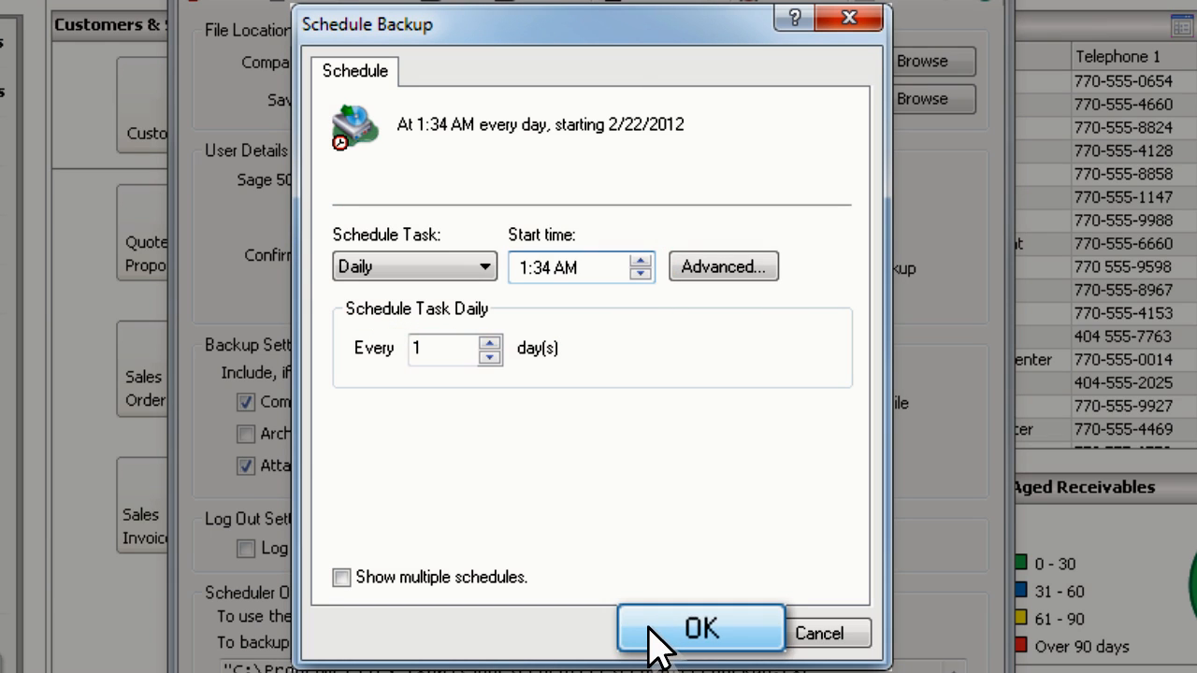
left_click(700, 634)
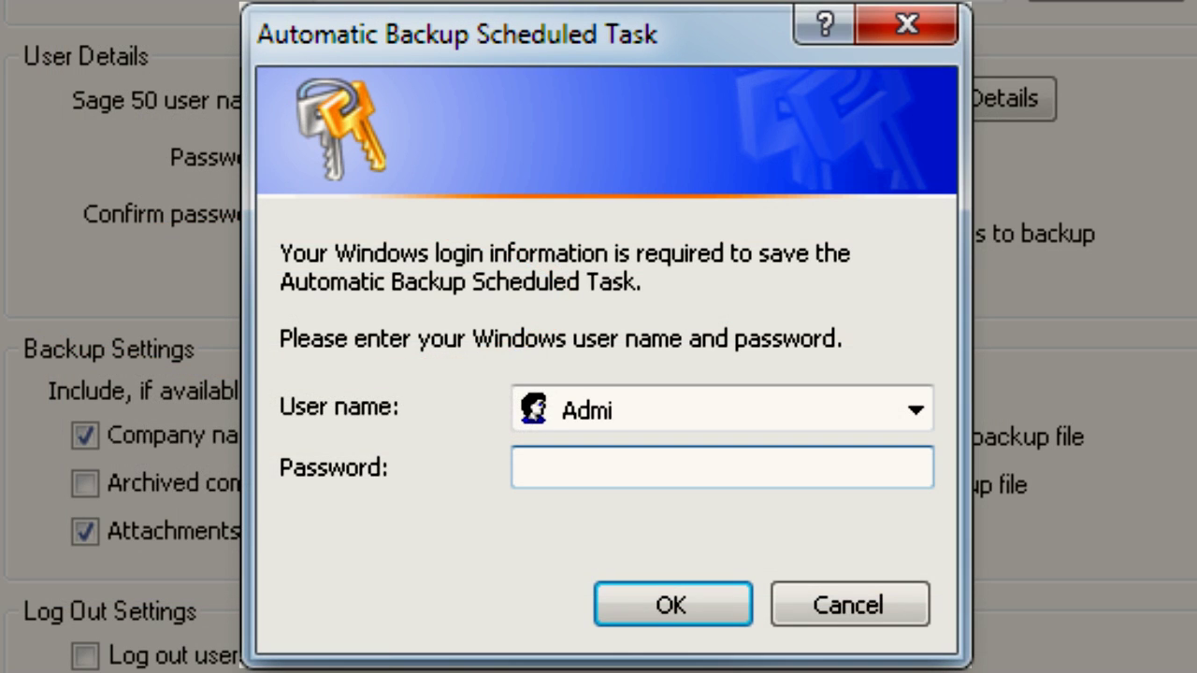
type("n")
Supply the Admin Windows login and save the scheduled backup task.
key("Tab")
type("*****")
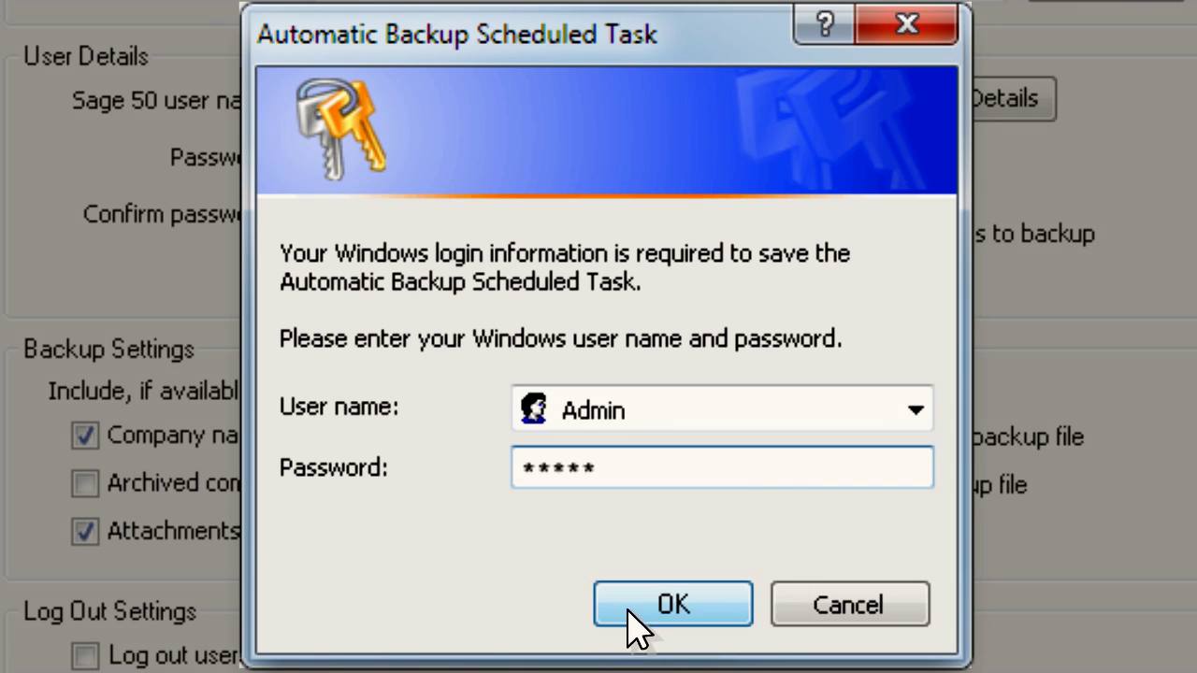
left_click(633, 613)
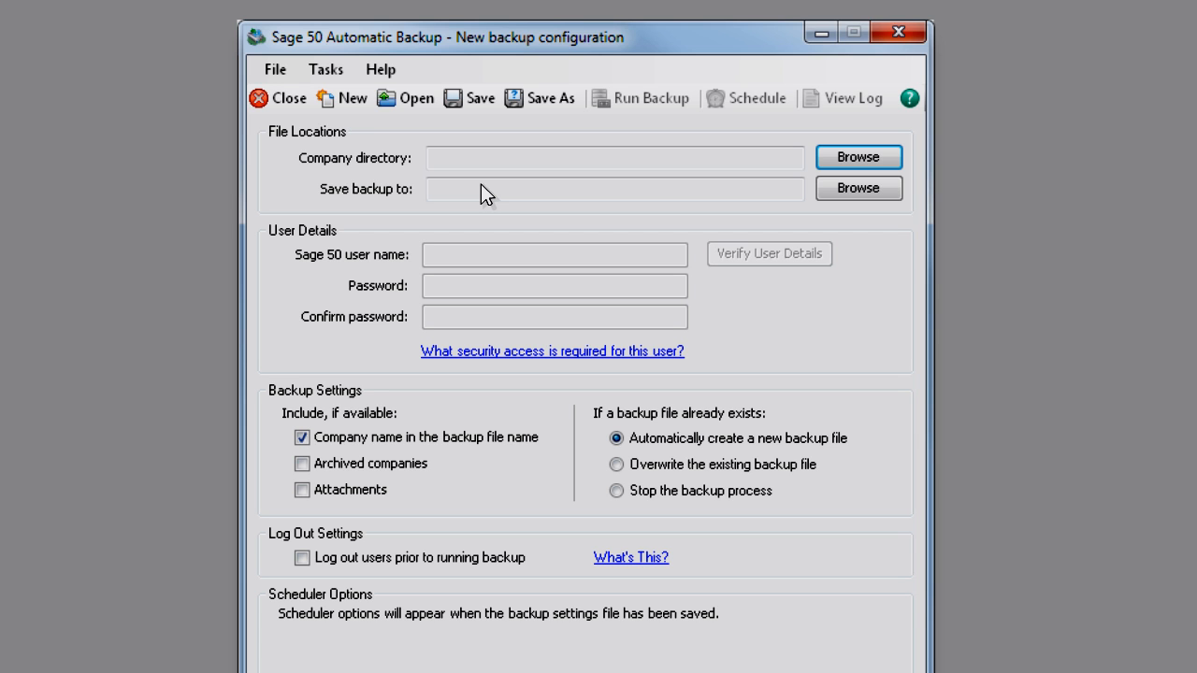
Reopen bellwether_backup_settings.ptc and show its backup log in Notepad.
left_click(410, 99)
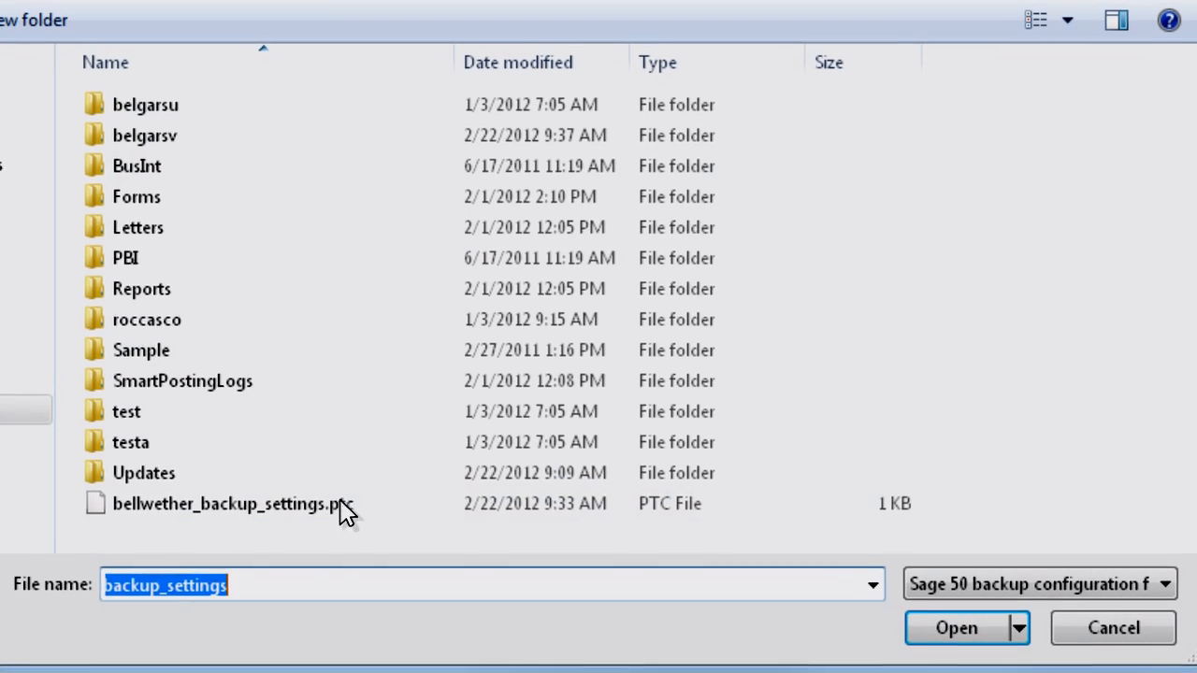
left_click(346, 505)
left_click(950, 625)
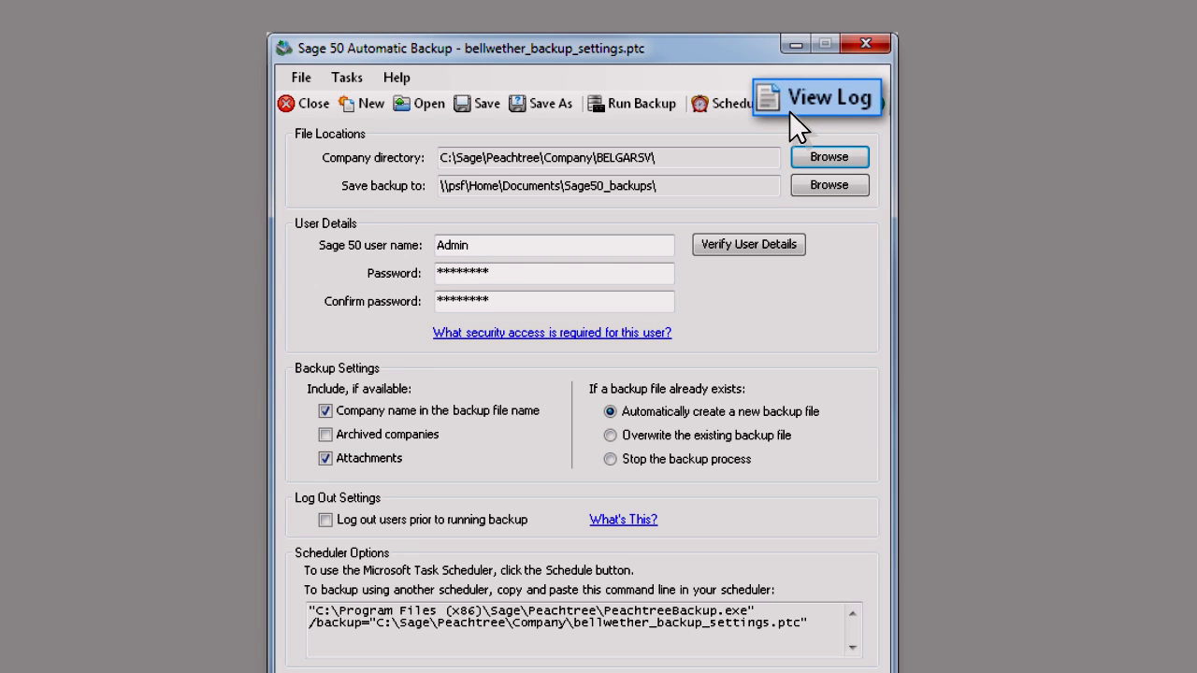
left_click(790, 111)
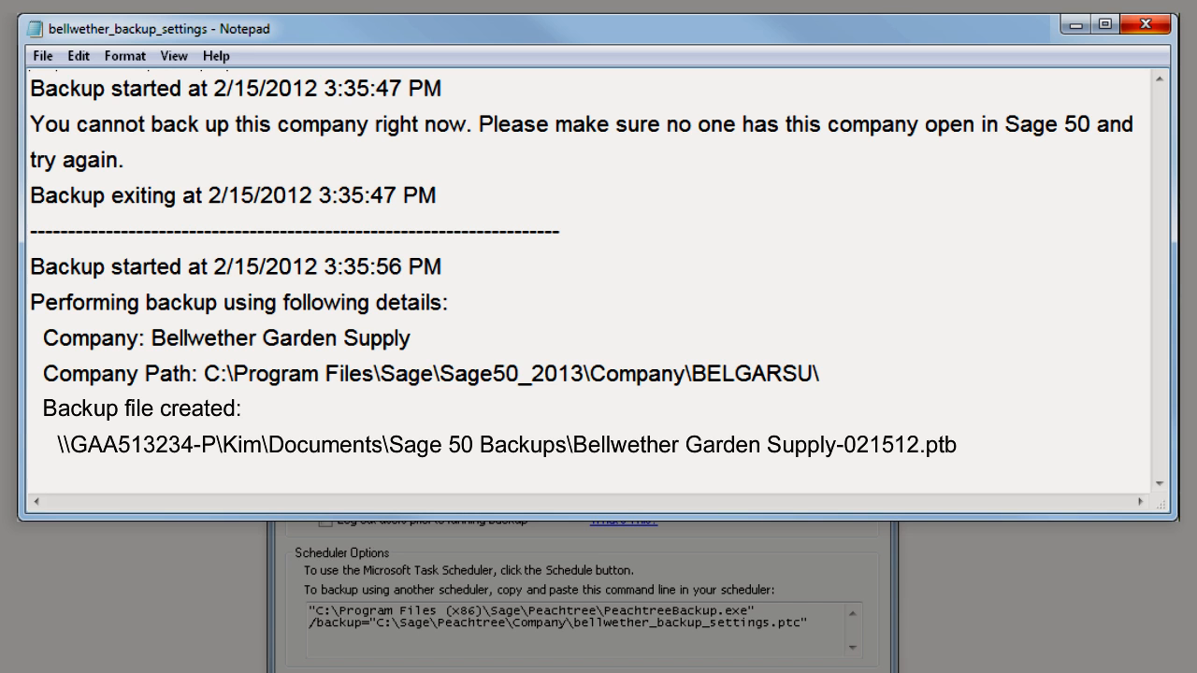